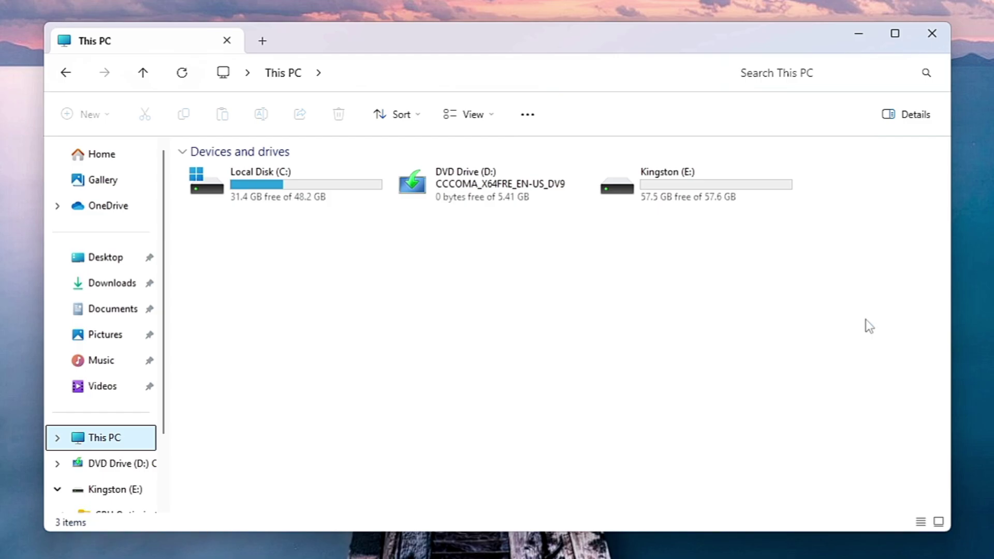
View the Kingston (E:) drive's files, return to This PC, and bring up the USB Lockit website
click(664, 193)
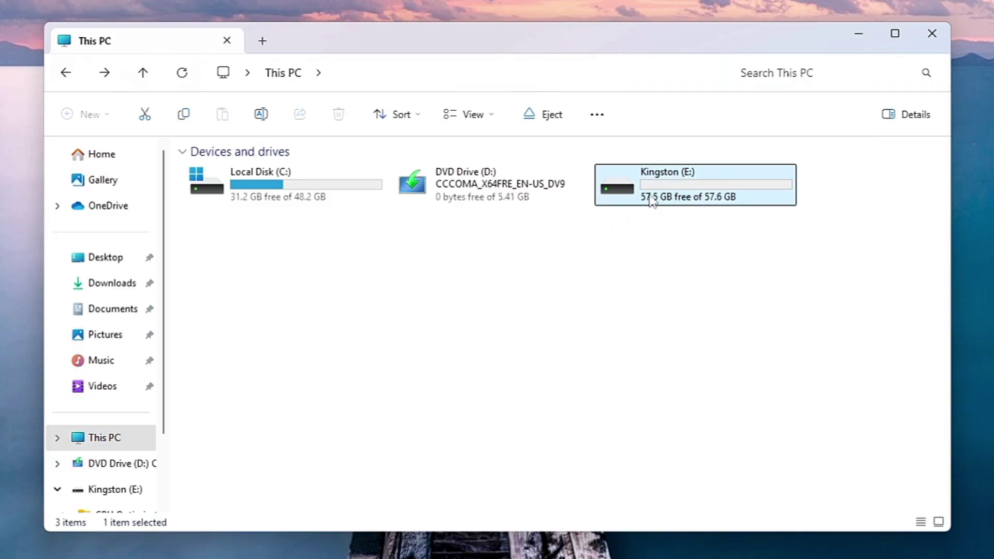
double_click(700, 201)
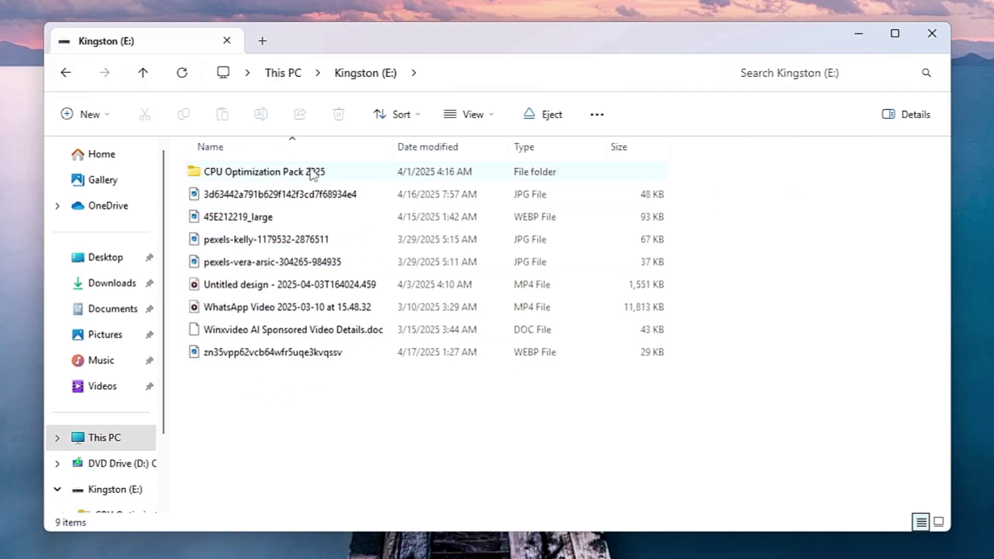
mouse_move(289, 179)
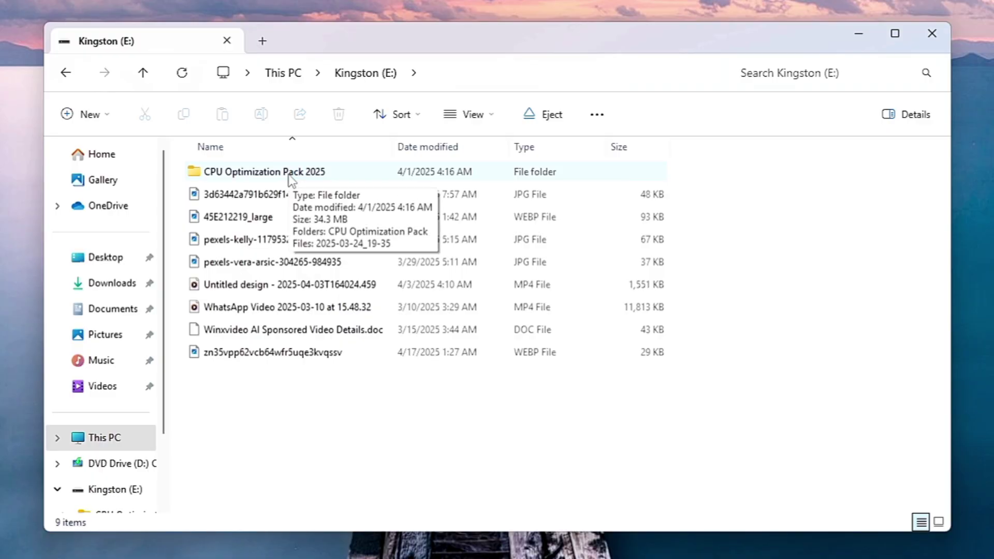
click(66, 72)
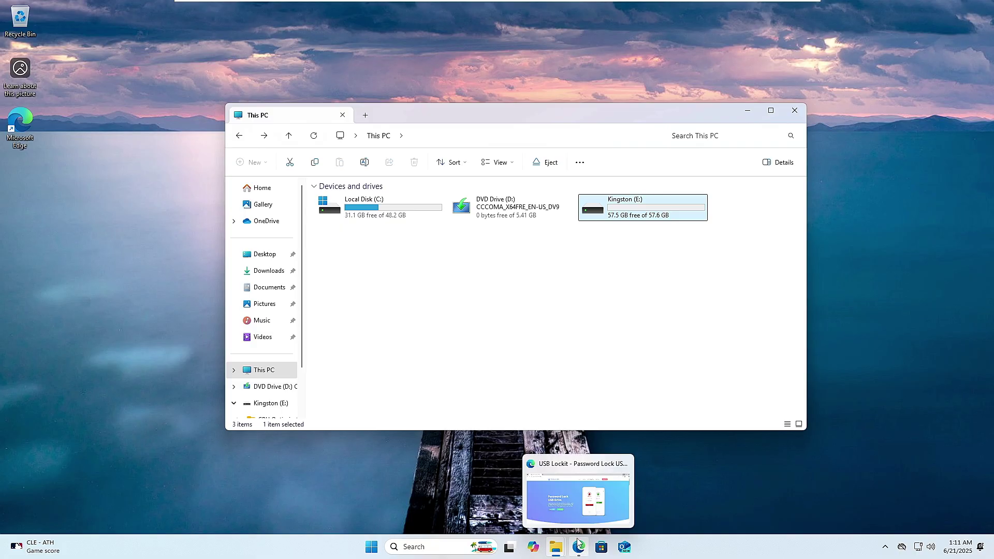
click(579, 544)
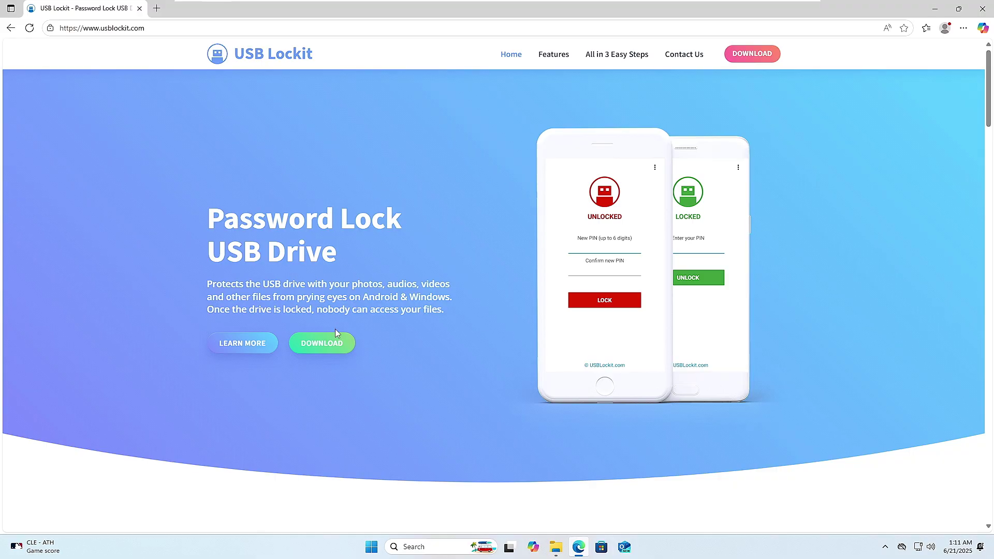
Download the Windows PC version of USB Lockit and show USBLockit.exe in its folder
click(329, 344)
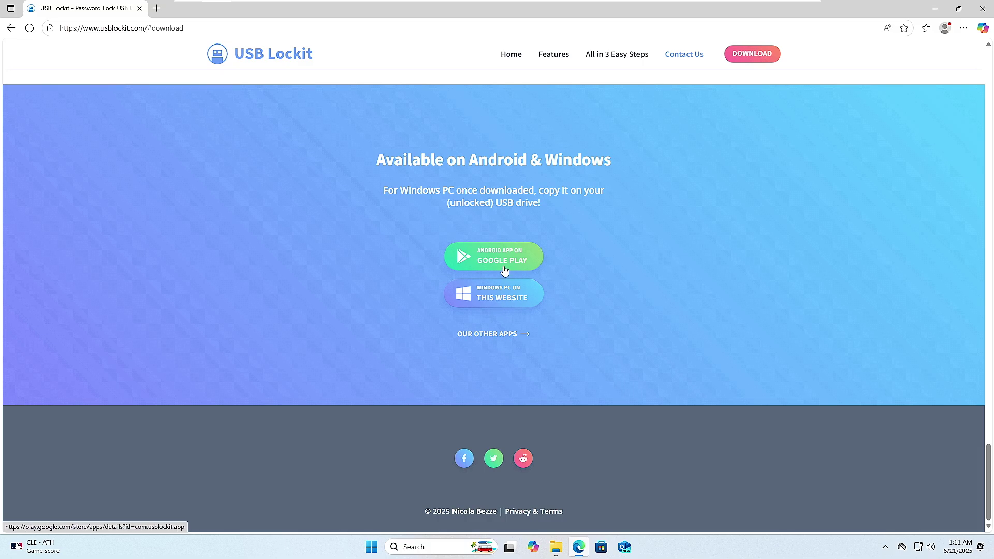
click(501, 306)
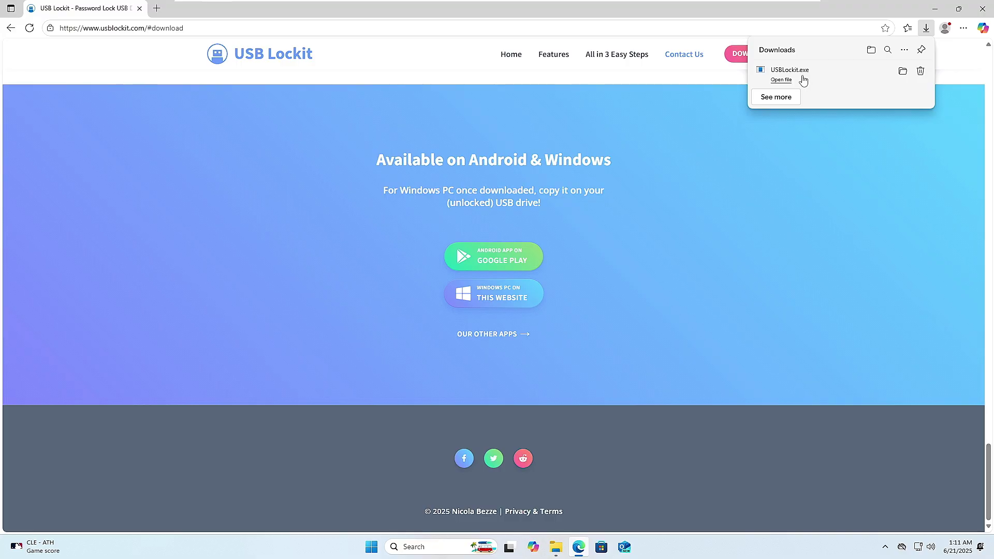
click(903, 73)
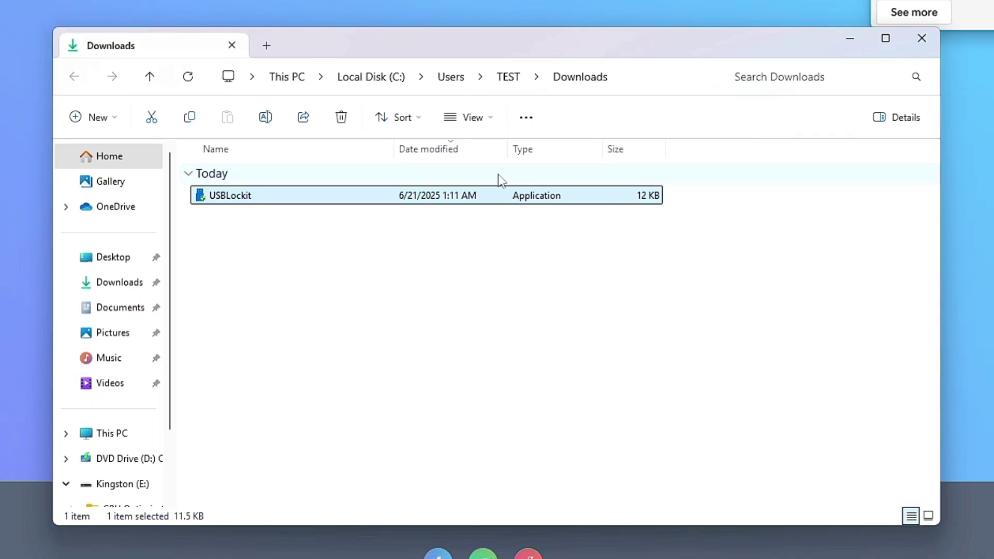
Copy USBLockit from Downloads onto Kingston (E:), confirming the copy without its properties
right_click(248, 199)
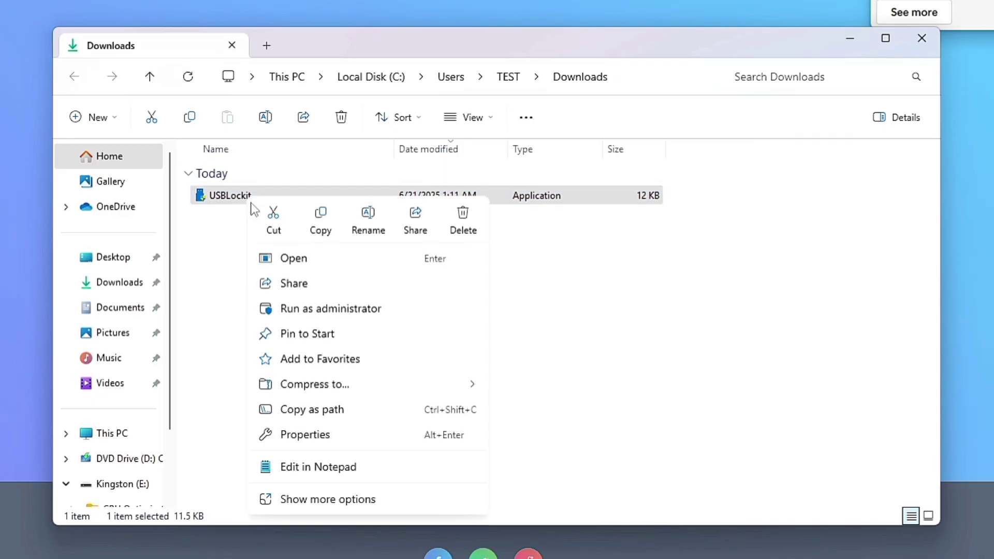
click(326, 226)
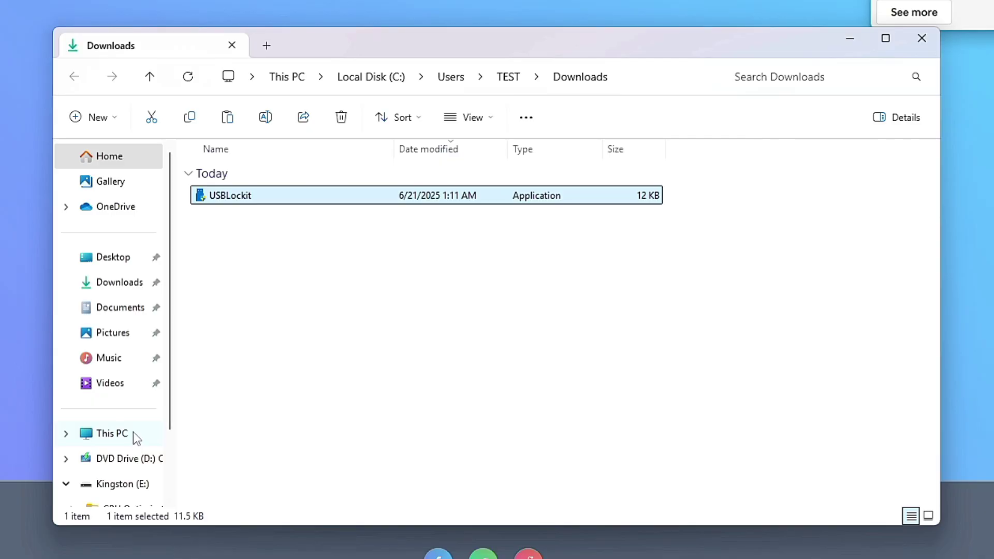
click(111, 434)
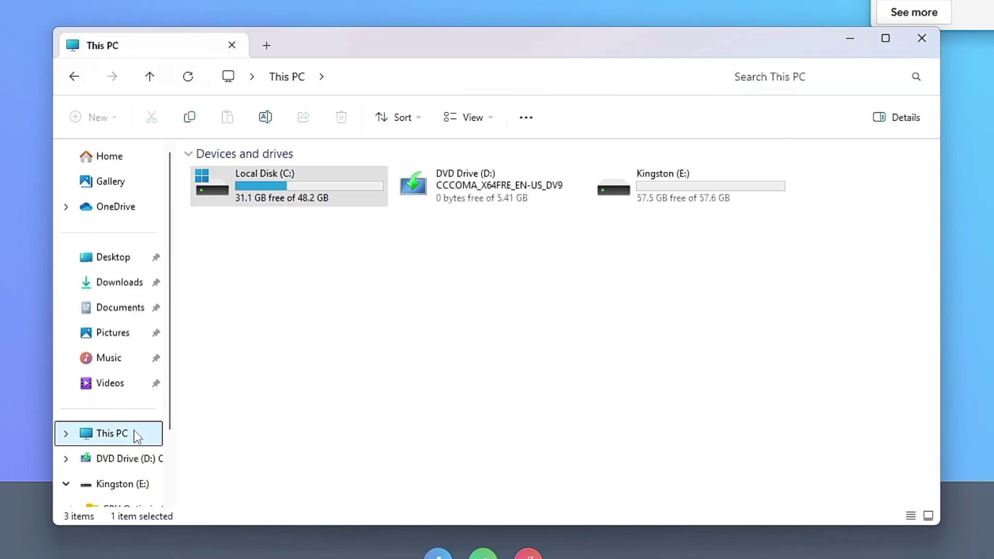
double_click(676, 187)
right_click(474, 409)
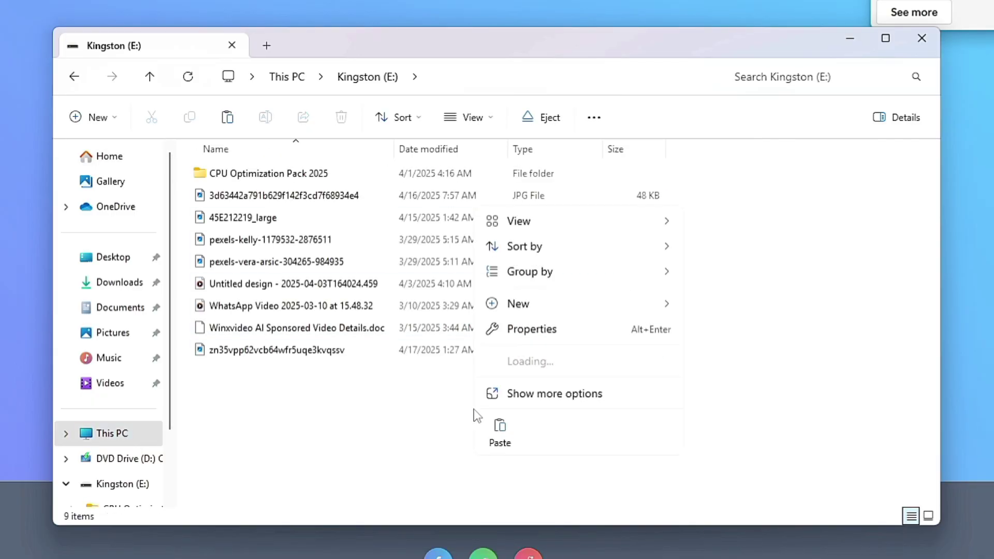
mouse_move(518, 303)
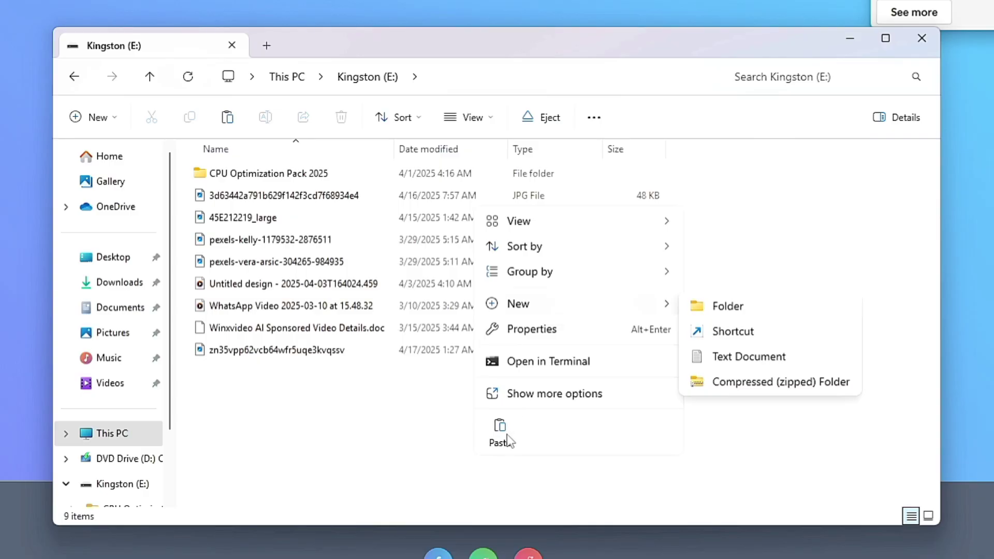
click(508, 438)
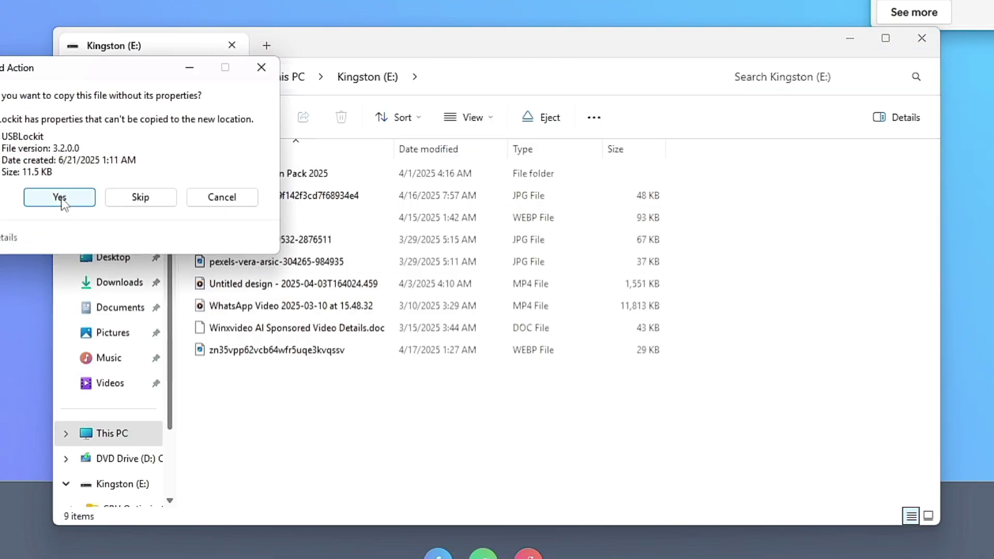
click(60, 199)
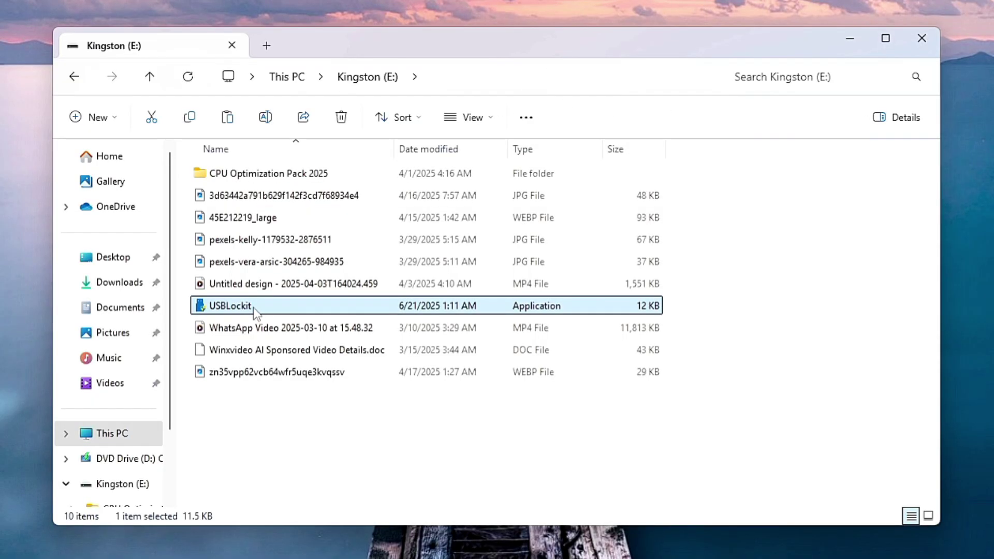
right_click(254, 307)
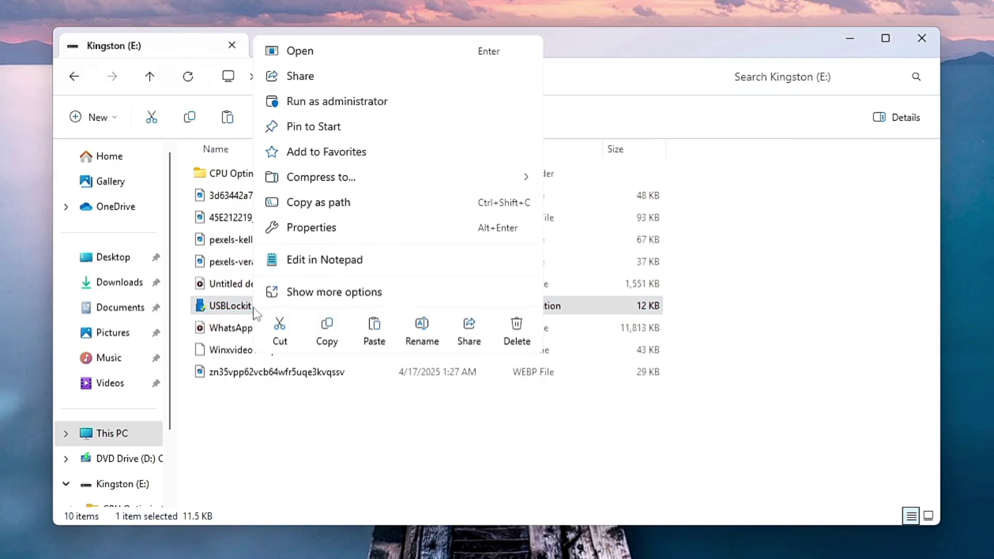
click(306, 104)
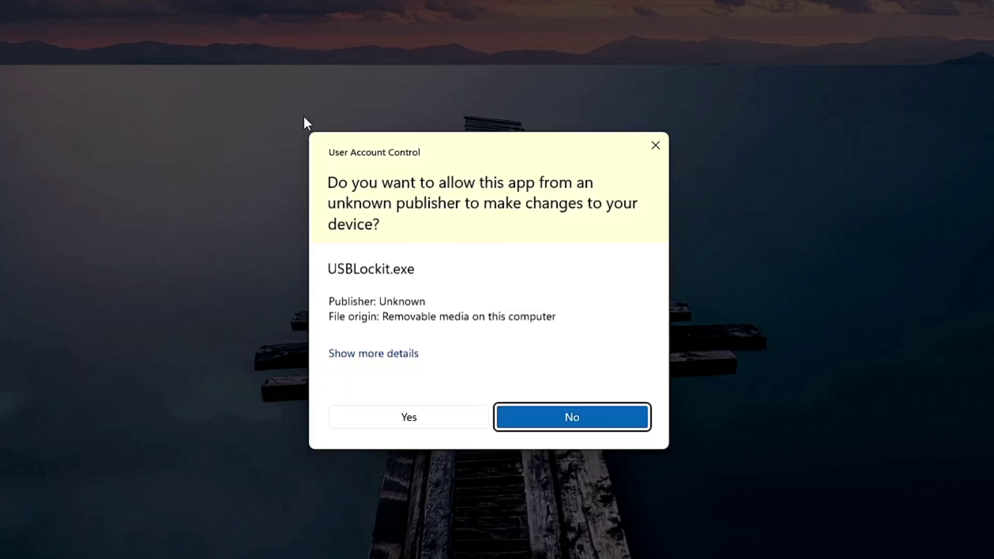
click(400, 414)
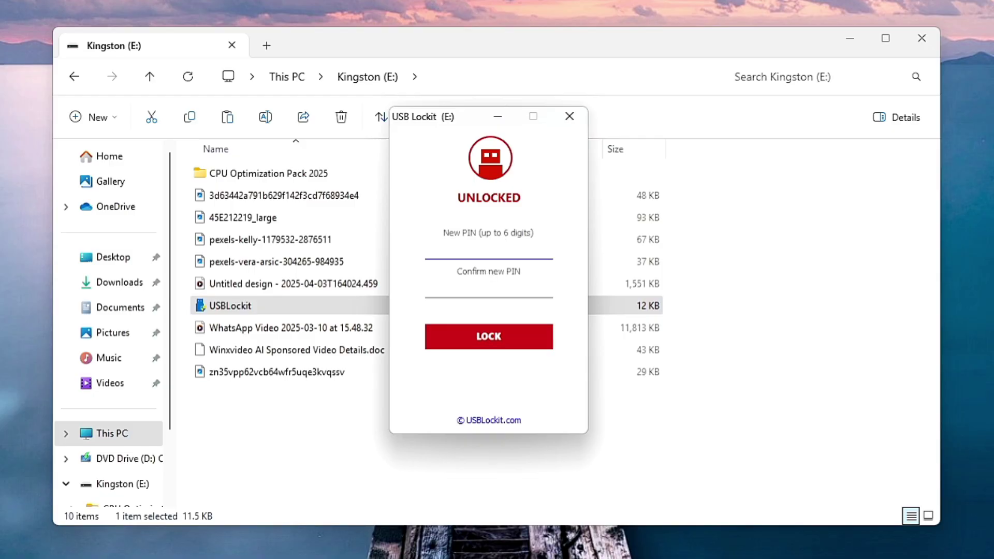
key(Tab)
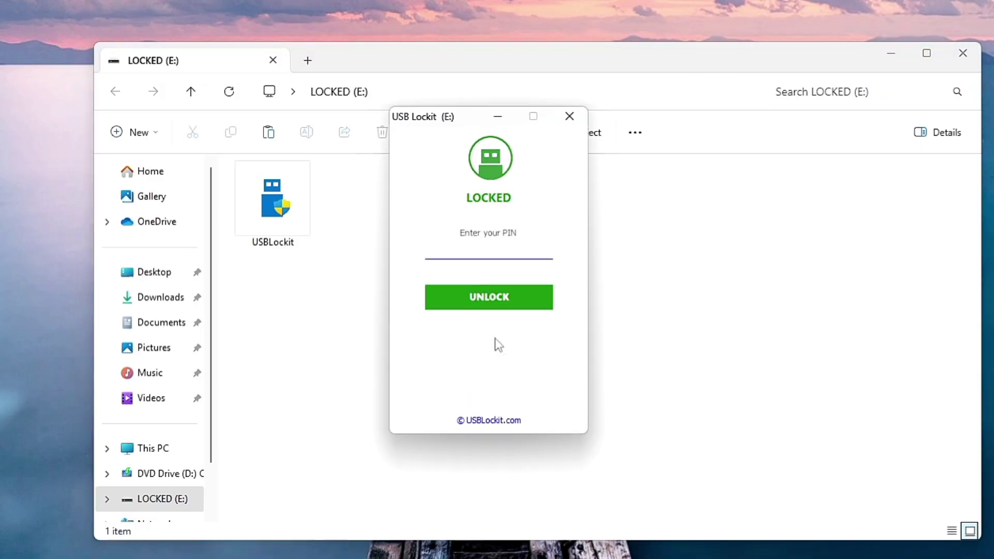
Close USB Lockit, open the LOCKED (E:) drive from This PC, and relaunch USBLockit from it
click(570, 116)
click(166, 449)
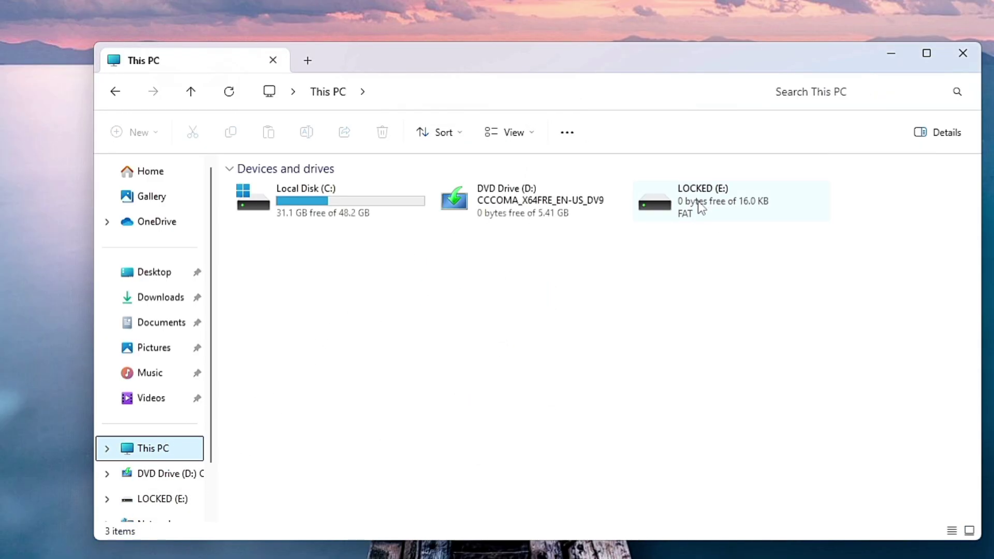
click(724, 212)
double_click(724, 213)
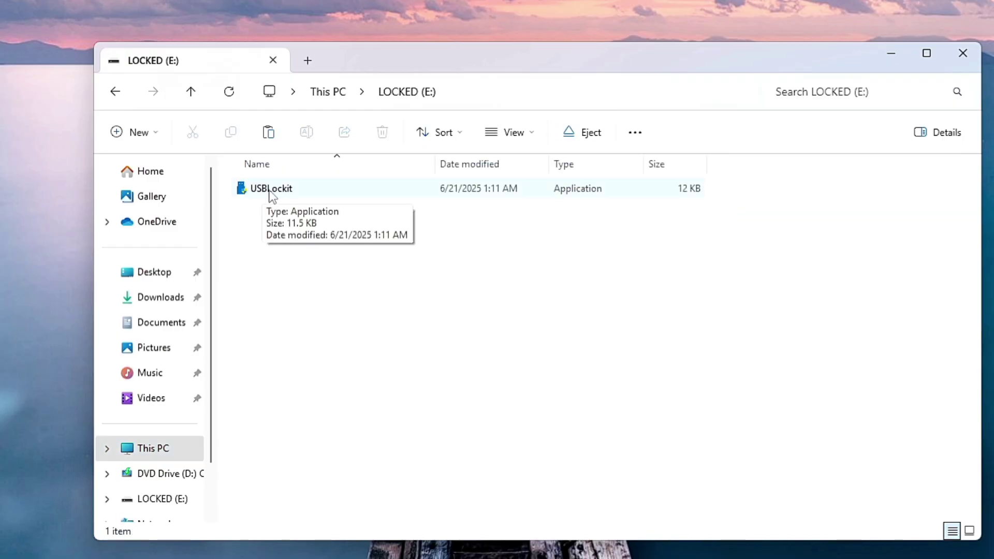
double_click(280, 191)
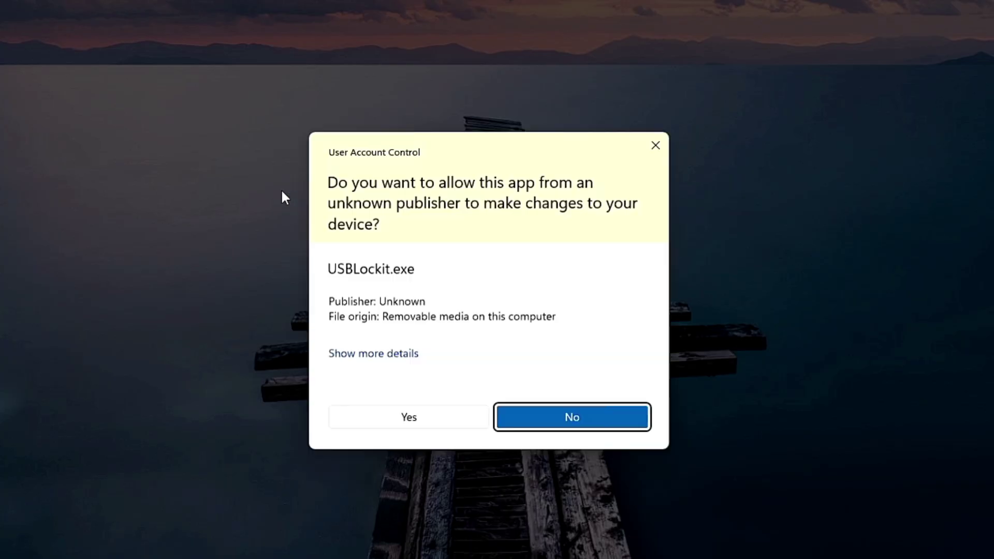
Allow USB Lockit to run, try PIN 3456, and dismiss the Wrong PIN error
click(411, 417)
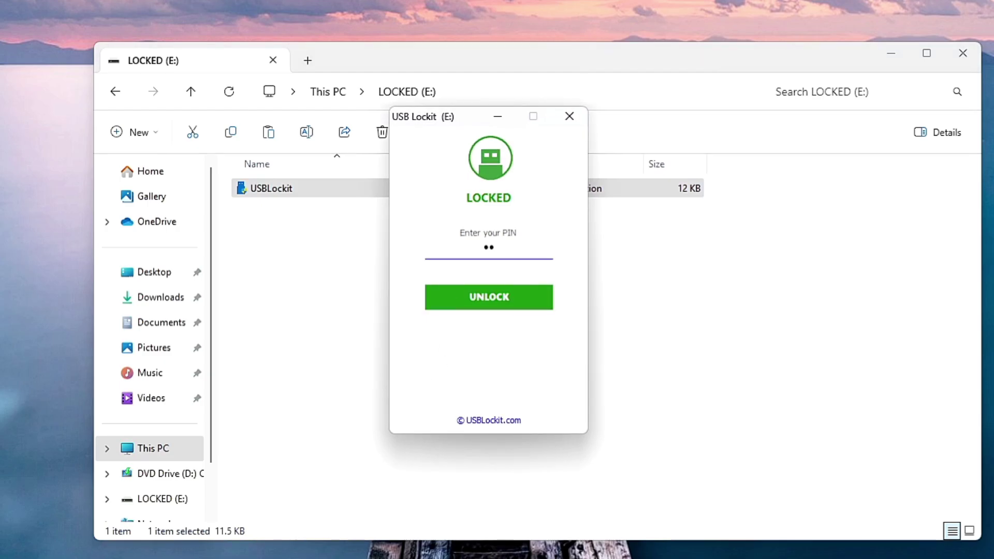
click(491, 299)
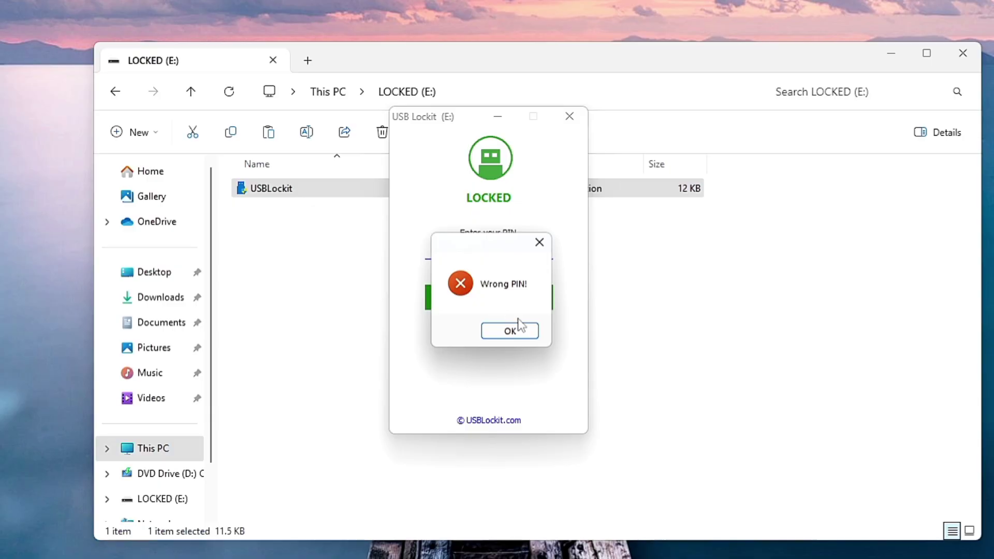
click(520, 334)
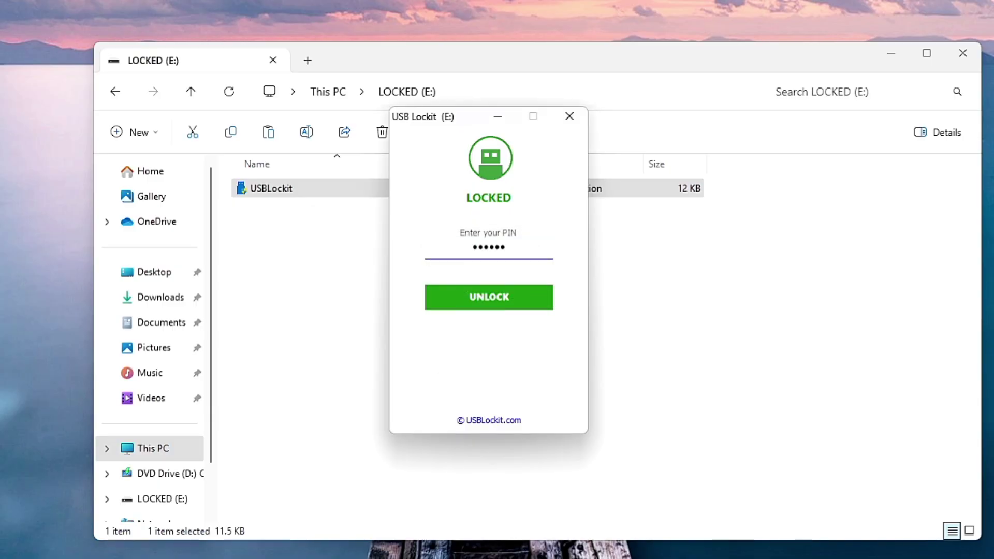
Replace the PIN entry with the correct PIN and unlock the Kingston drive
key(ctrl+a)
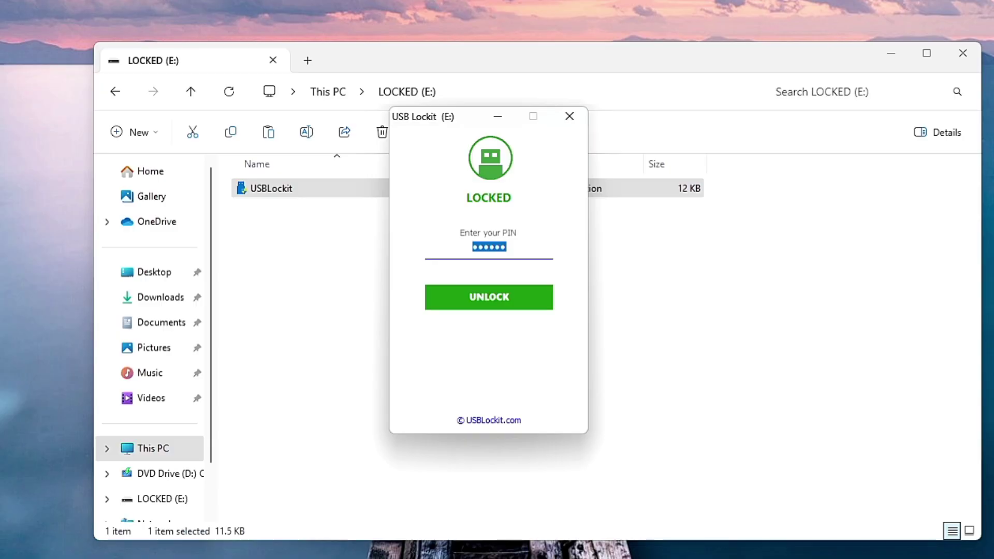
click(533, 299)
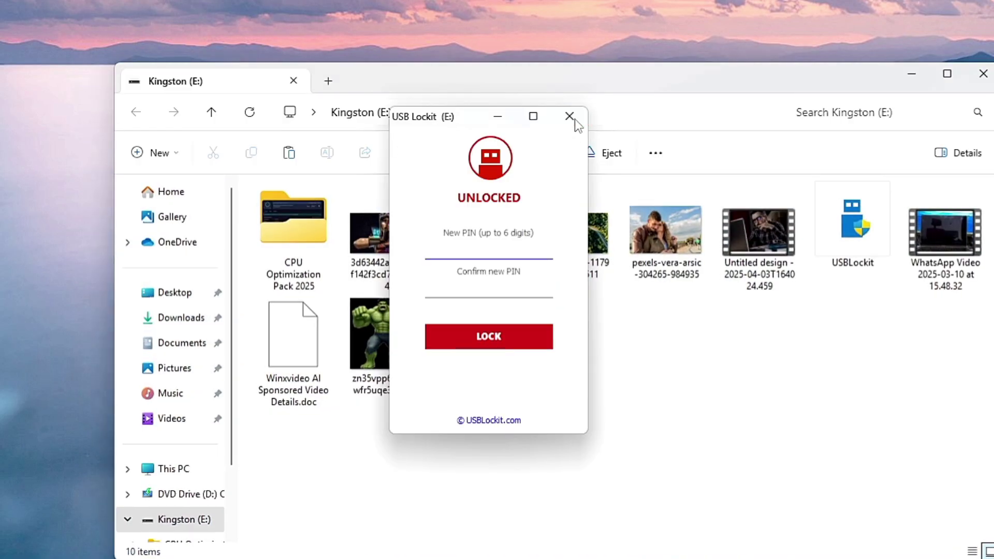
Close USB Lockit, raise the Explorer window, and reopen Kingston (E:) from This PC
click(575, 119)
drag(567, 71, 553, 18)
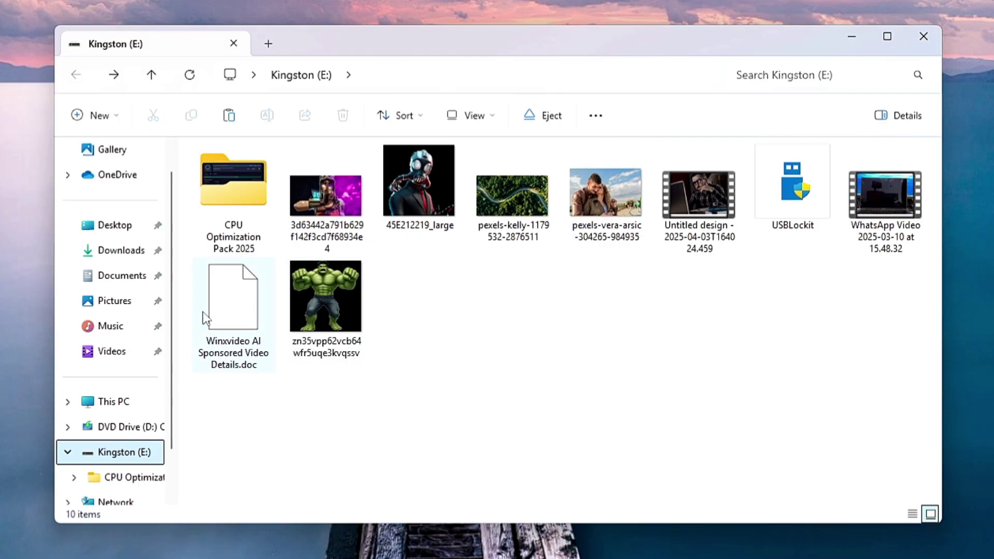
click(120, 402)
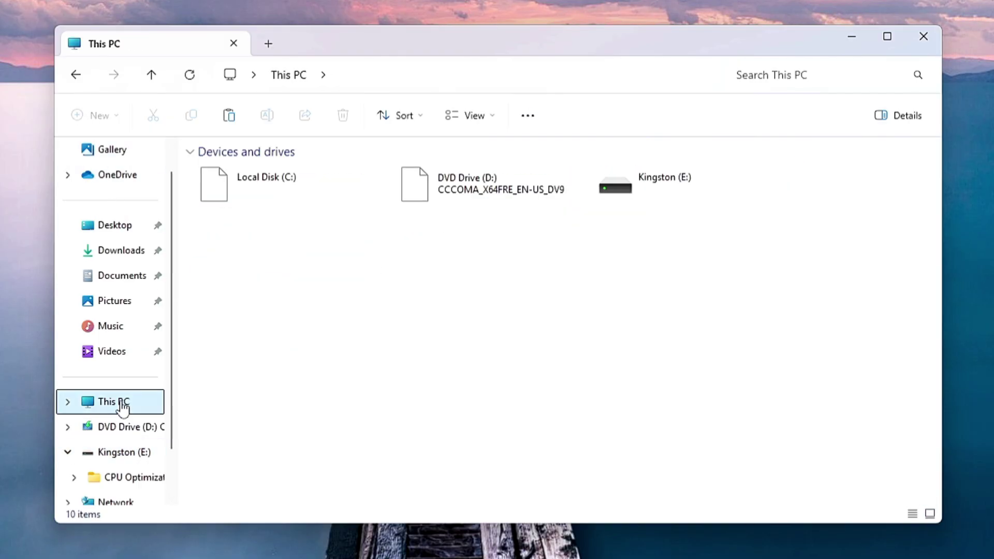
double_click(669, 179)
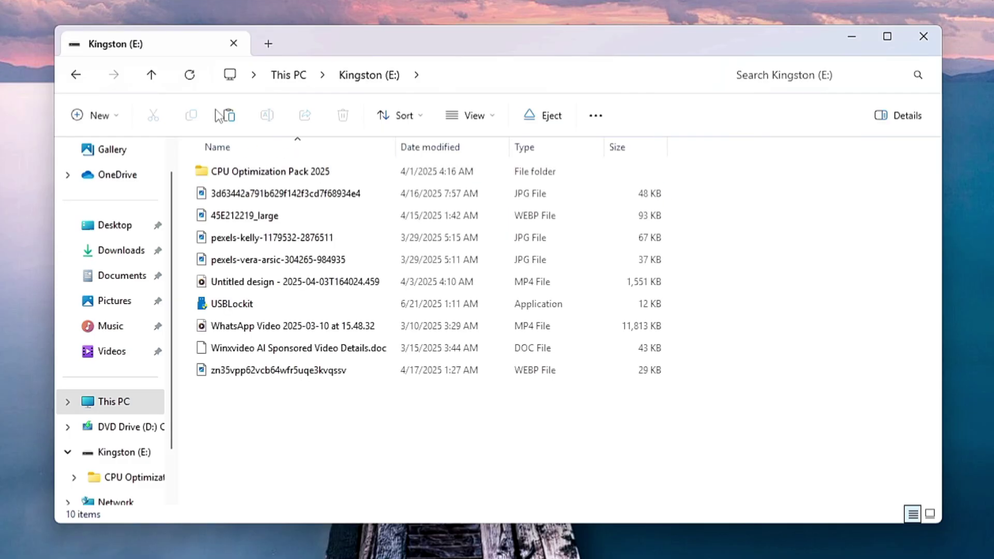
click(245, 305)
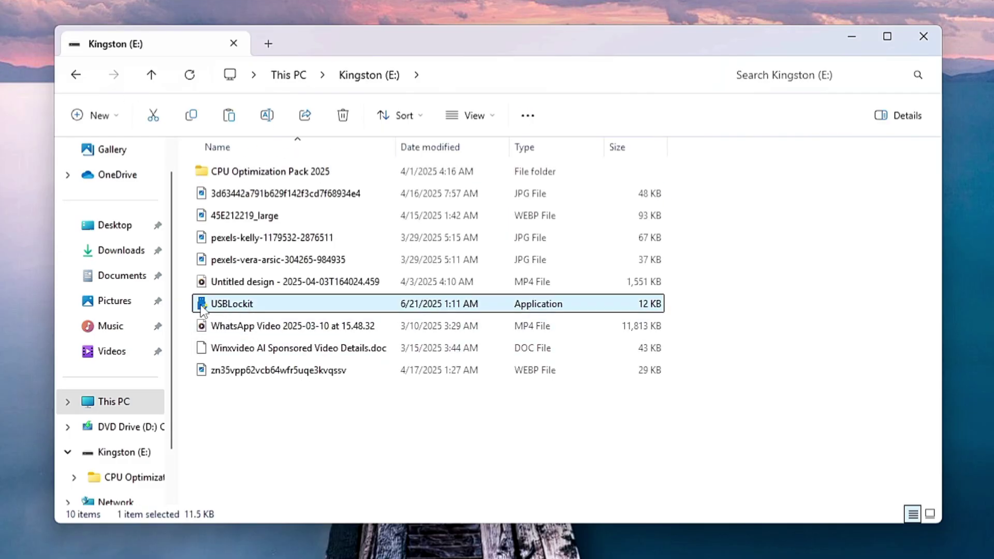
double_click(247, 306)
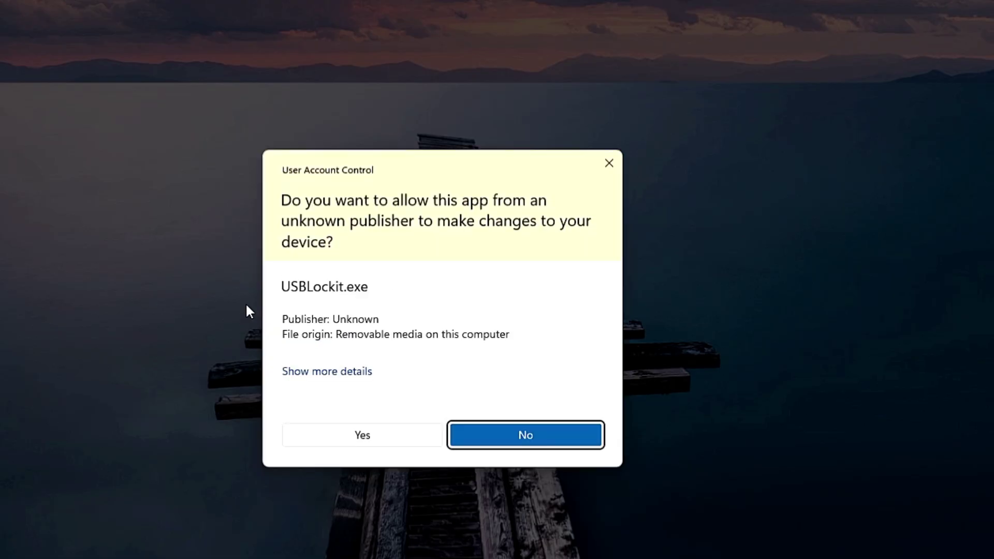
click(384, 439)
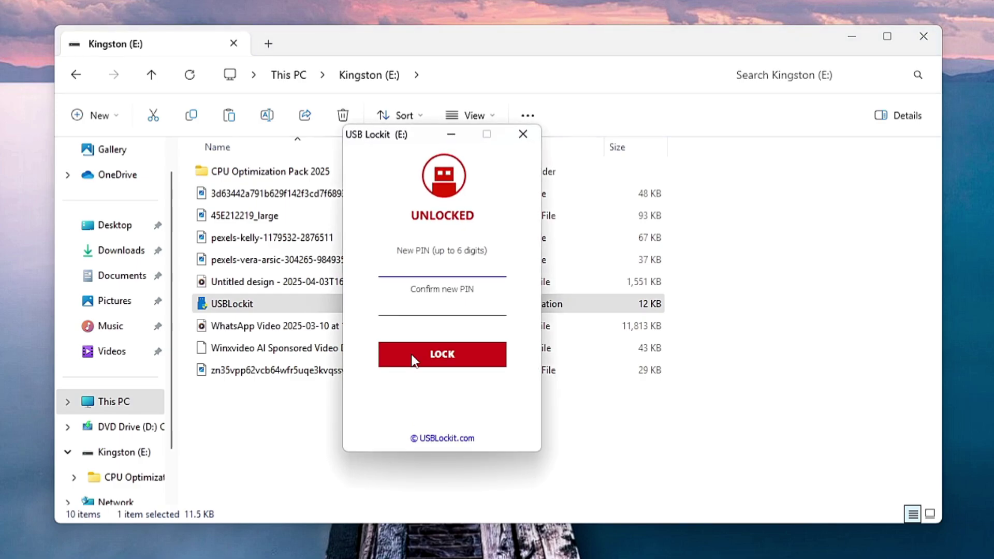